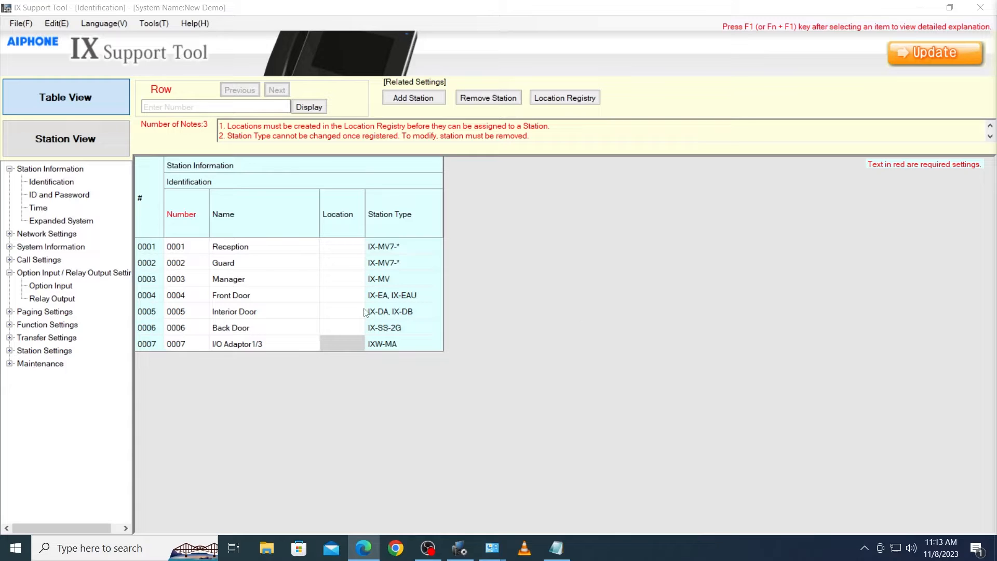
- In the SIF function settings, enable SIF Functionality for station 0005 Interior Door and save the settings
{"action": "left_click", "coordinate": [10, 324]}
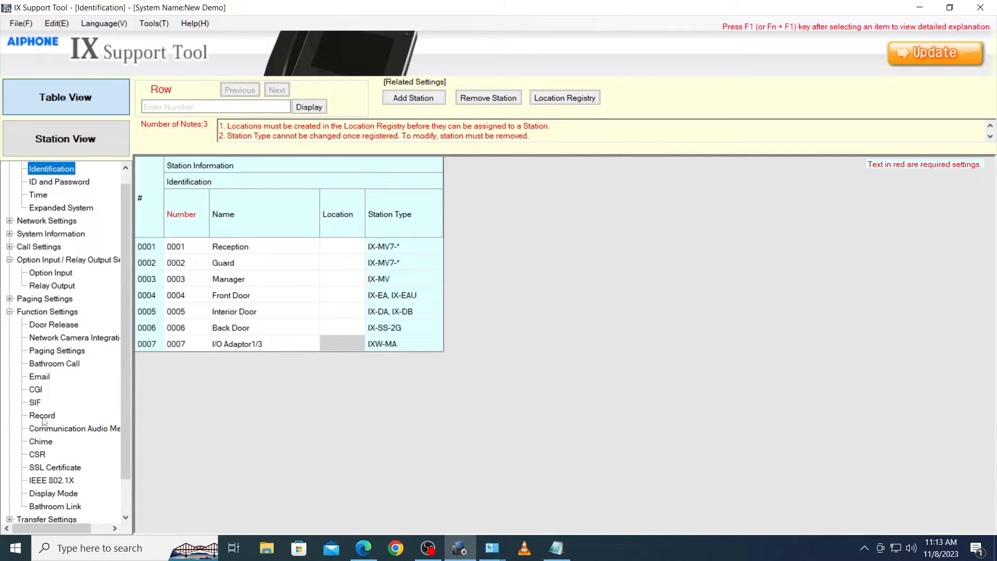
{"action": "left_click", "coordinate": [35, 403]}
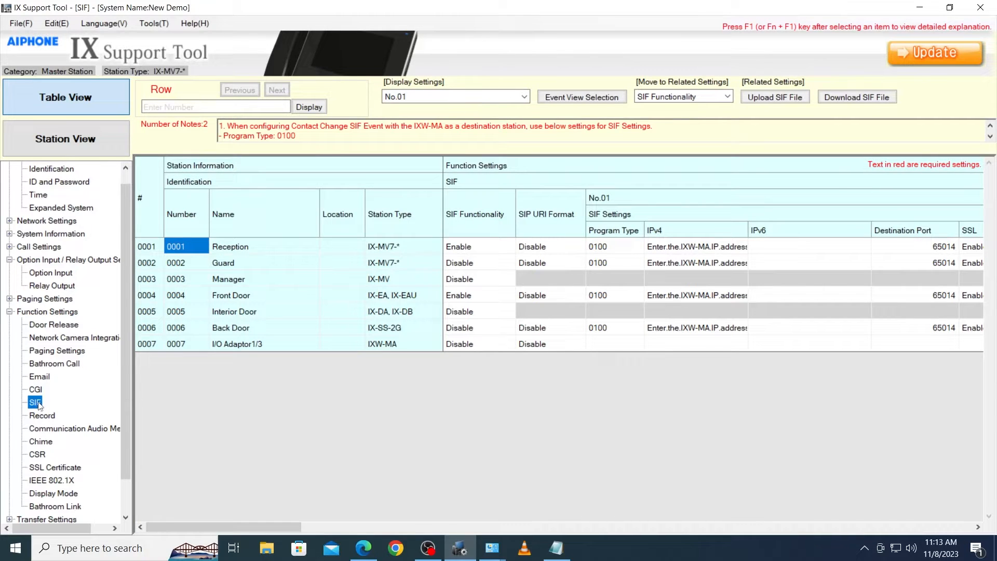
{"action": "left_click", "coordinate": [483, 313]}
{"action": "left_click", "coordinate": [505, 314]}
{"action": "left_click", "coordinate": [487, 329]}
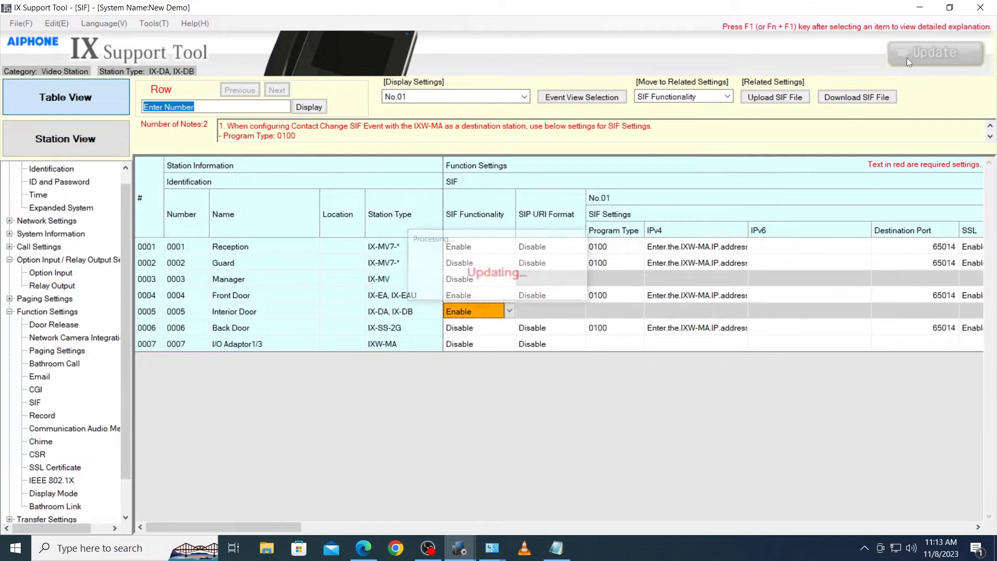
{"action": "left_click", "coordinate": [907, 57]}
{"action": "left_click", "coordinate": [511, 319]}
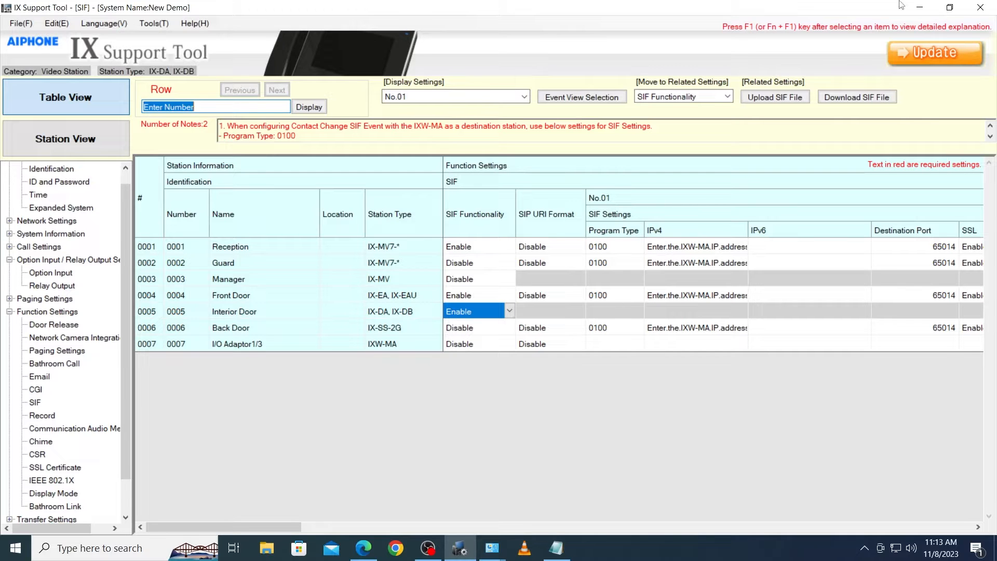
- Switch to the blank Notepad document and write the line "0100,192.168.1.16,65014,1"
{"action": "left_click", "coordinate": [921, 7]}
{"action": "left_click", "coordinate": [558, 551]}
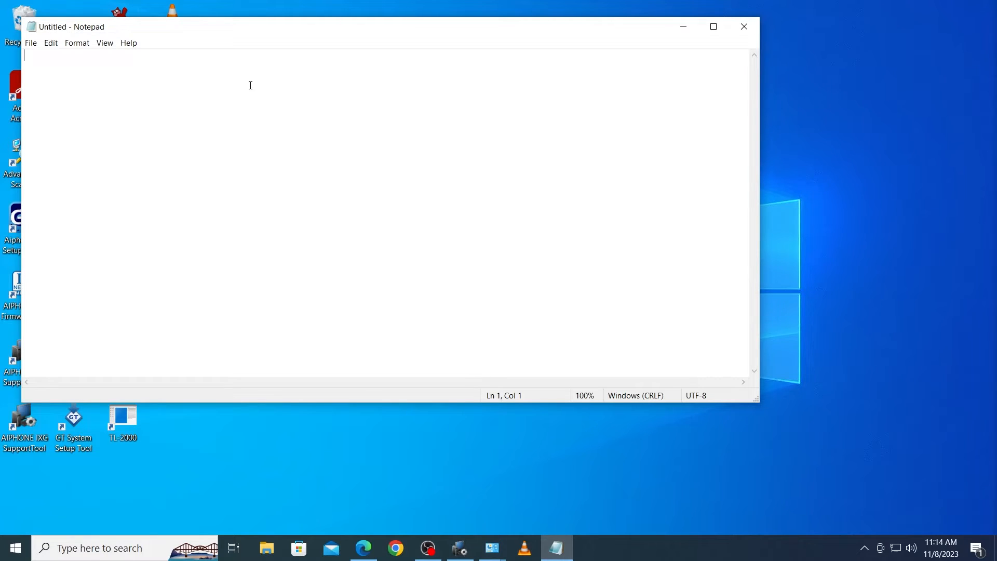
{"action": "type", "text": "0100,192.168"}
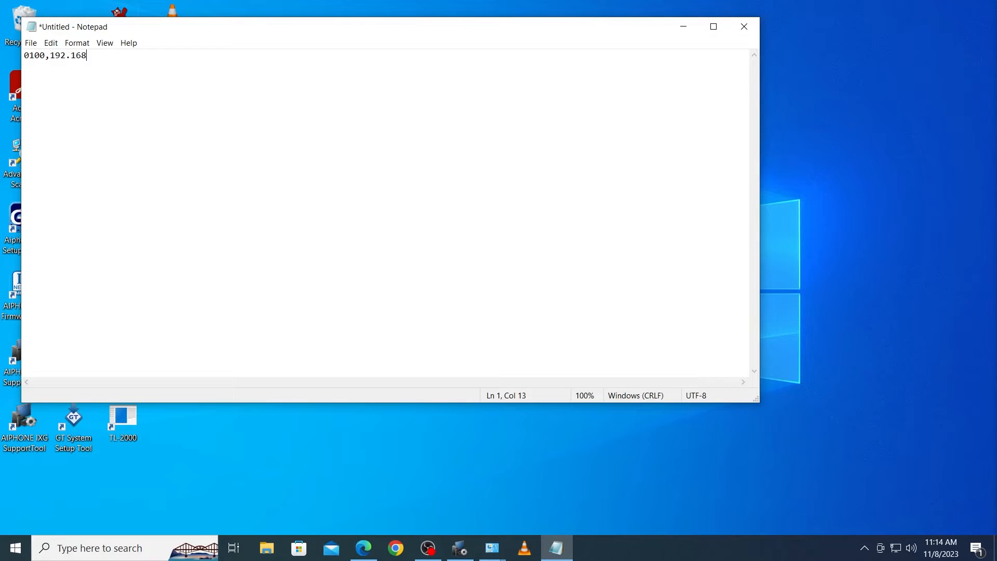
{"action": "type", "text": ".1.16,64"}
{"action": "key", "text": "BackSpace"}
{"action": "type", "text": "5014,1"}
- Save the text file as sif.ini in Documents with ANSI encoding and close Notepad
{"action": "left_click", "coordinate": [30, 43]}
{"action": "left_click", "coordinate": [54, 107]}
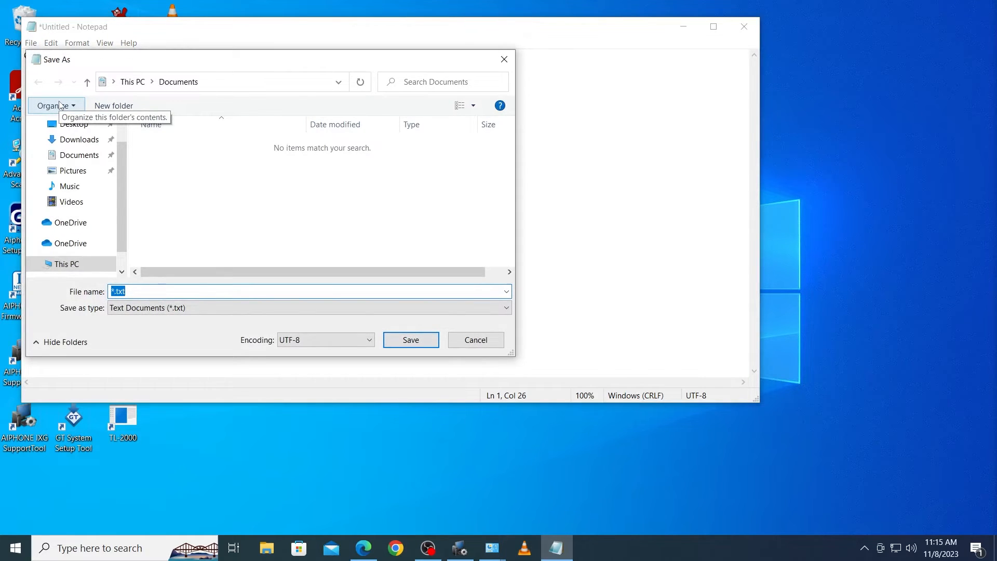
{"action": "type", "text": "sif.ini"}
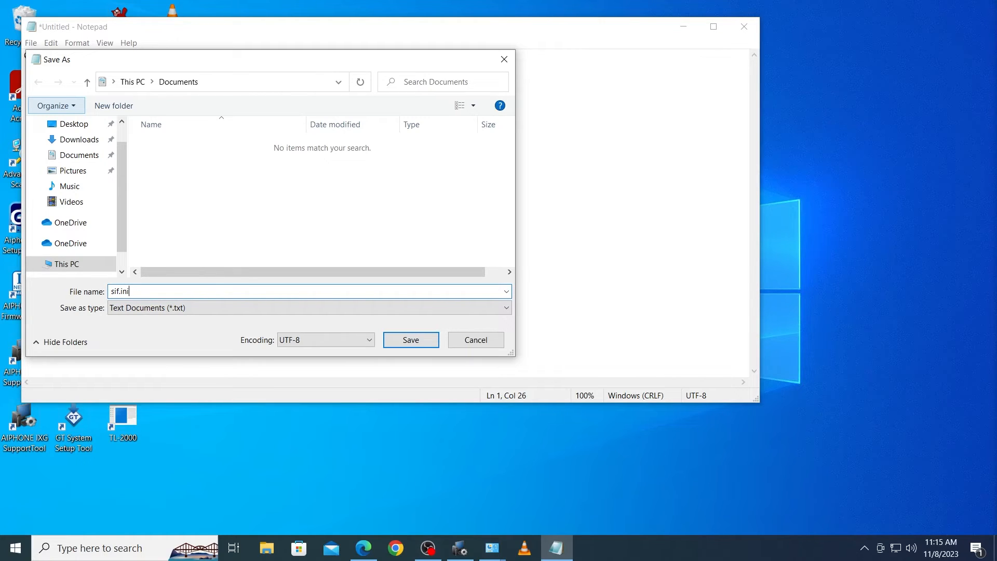
{"action": "left_click", "coordinate": [301, 340]}
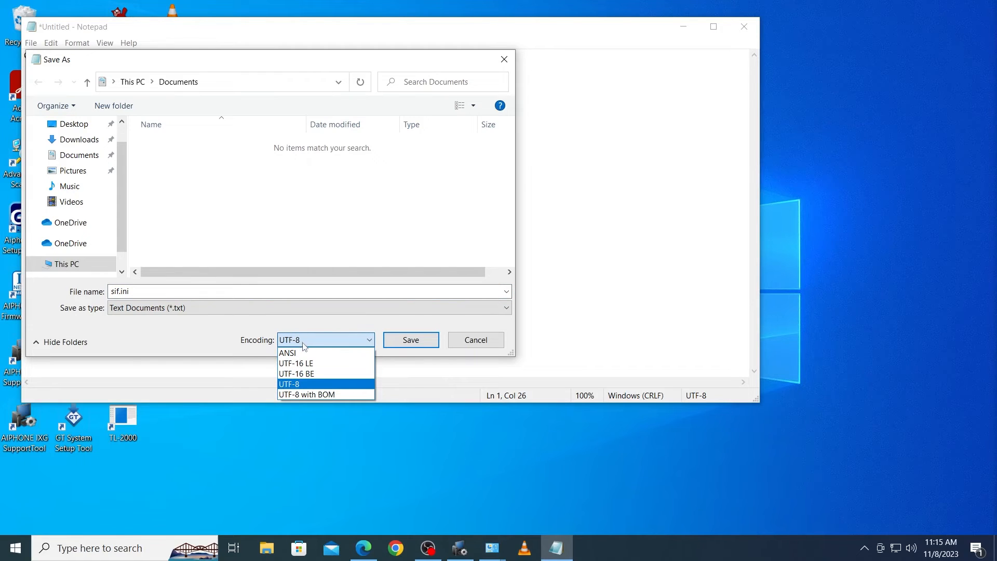
{"action": "left_click", "coordinate": [299, 354]}
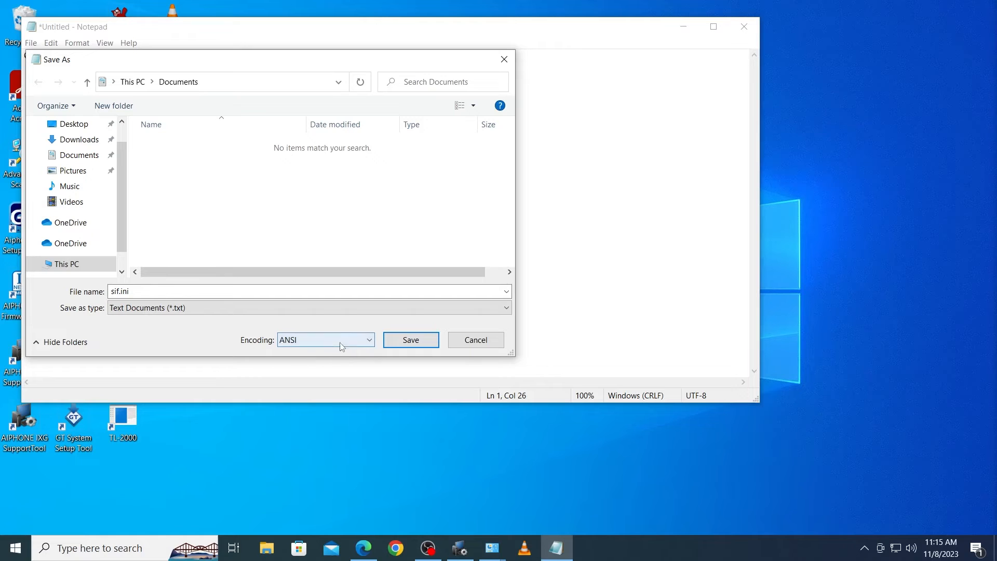
{"action": "left_click", "coordinate": [397, 341]}
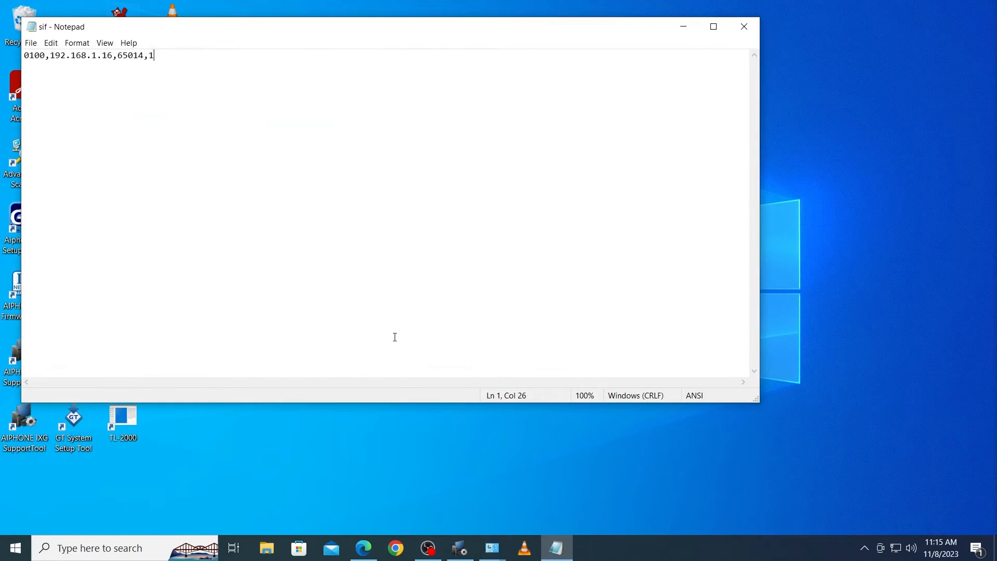
{"action": "key", "text": "alt+F4"}
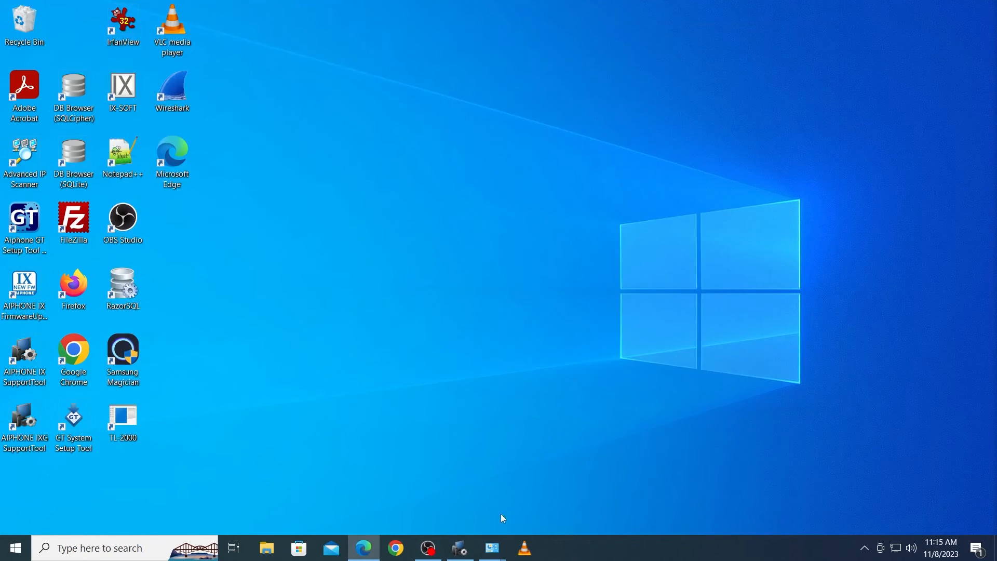
- Switch back to IX Support Tool and choose sif.ini from Documents as the SIF communication settings file for upload
{"action": "left_click", "coordinate": [460, 548]}
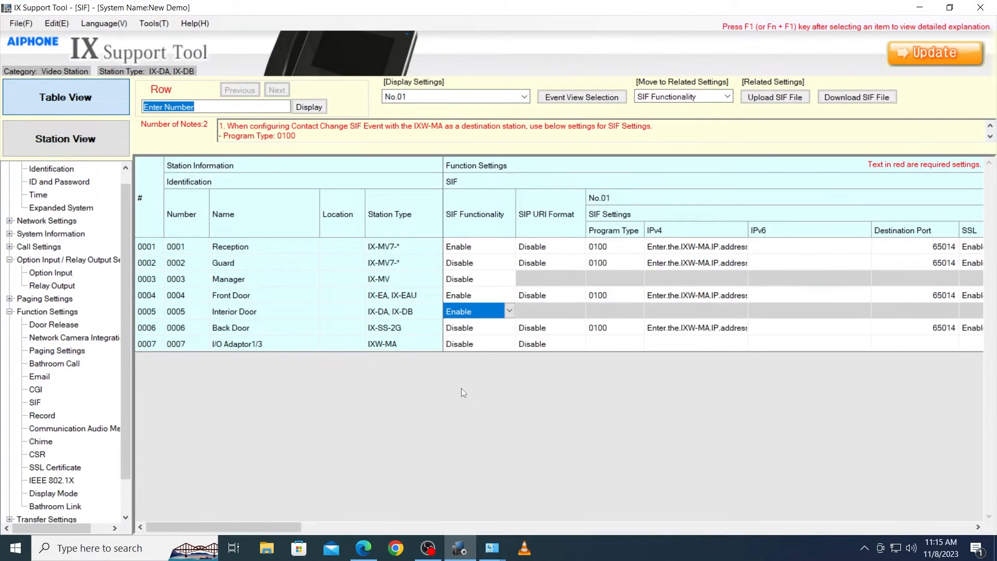
{"action": "left_click", "coordinate": [795, 96]}
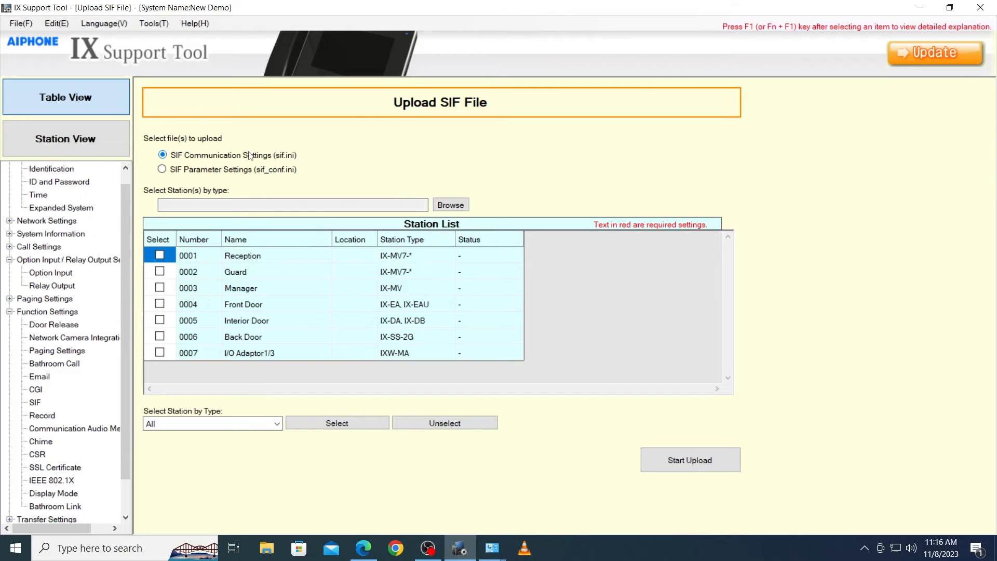
{"action": "left_click", "coordinate": [450, 206]}
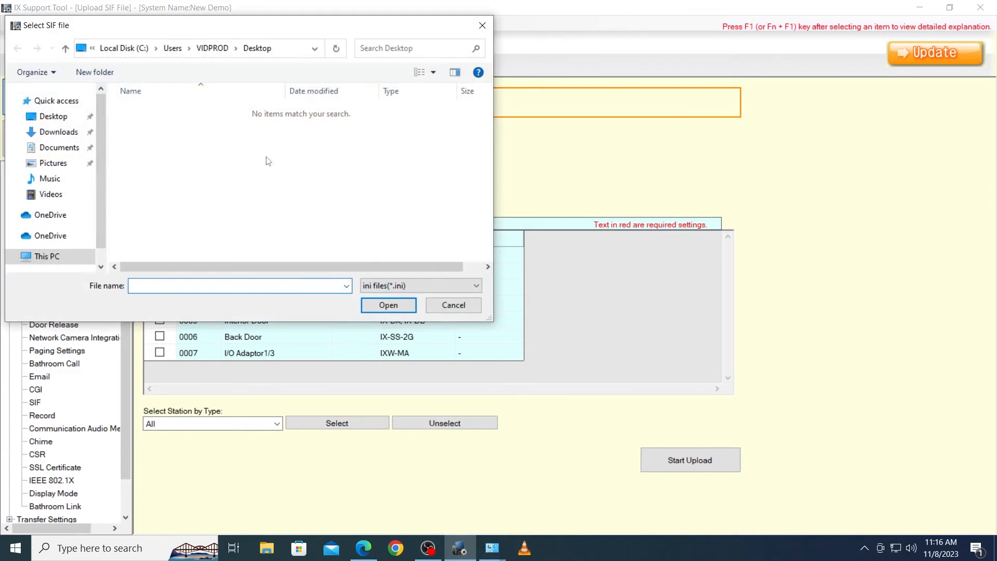
{"action": "left_click", "coordinate": [65, 149]}
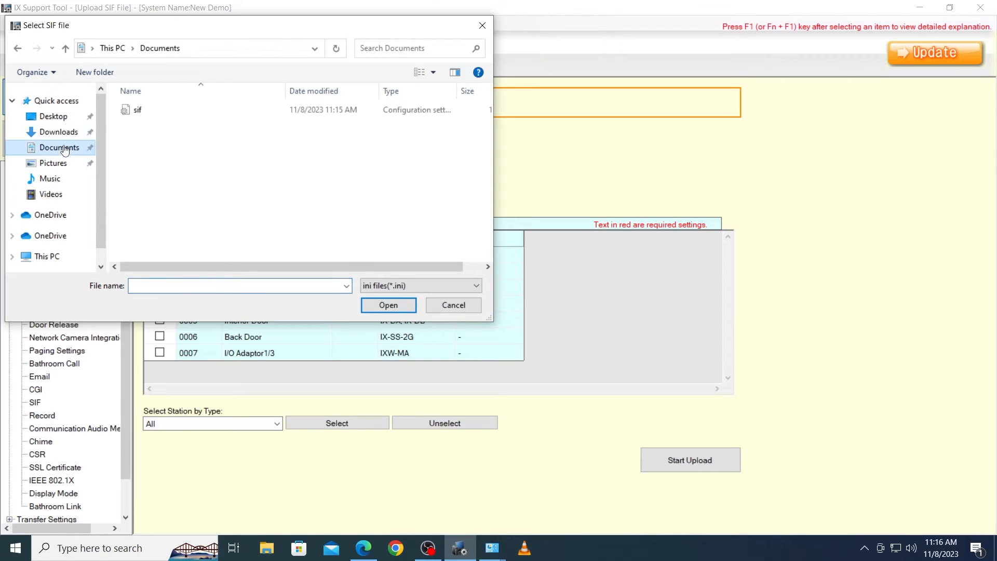
{"action": "left_click", "coordinate": [152, 111]}
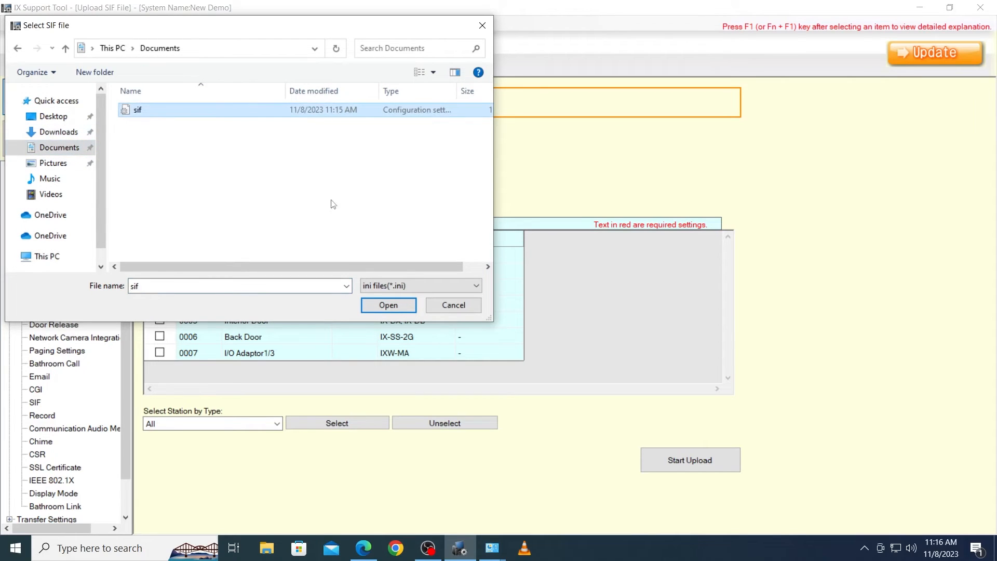
{"action": "left_click", "coordinate": [387, 310]}
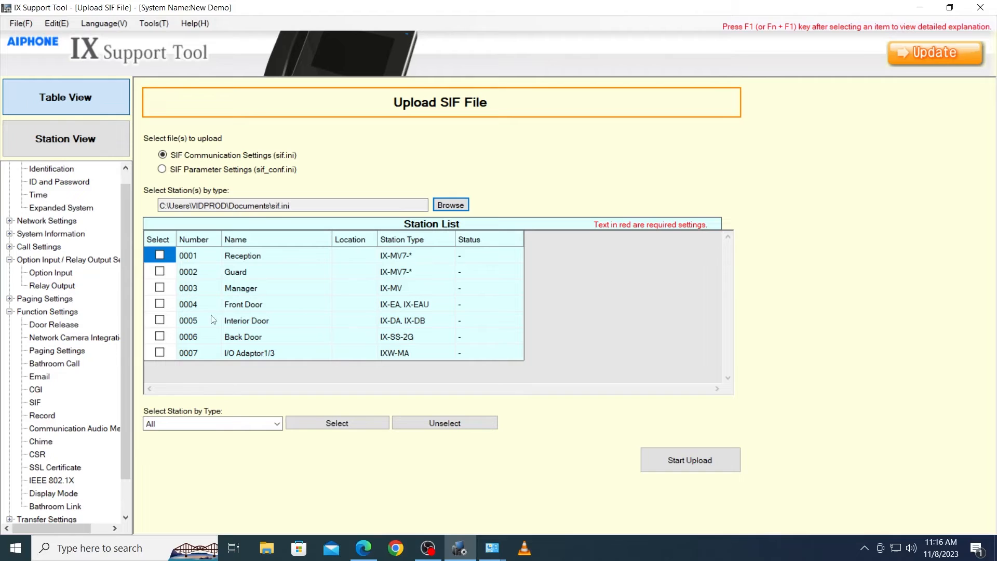
- Upload the chosen SIF file to station 0005 Interior Door
{"action": "left_click", "coordinate": [160, 320]}
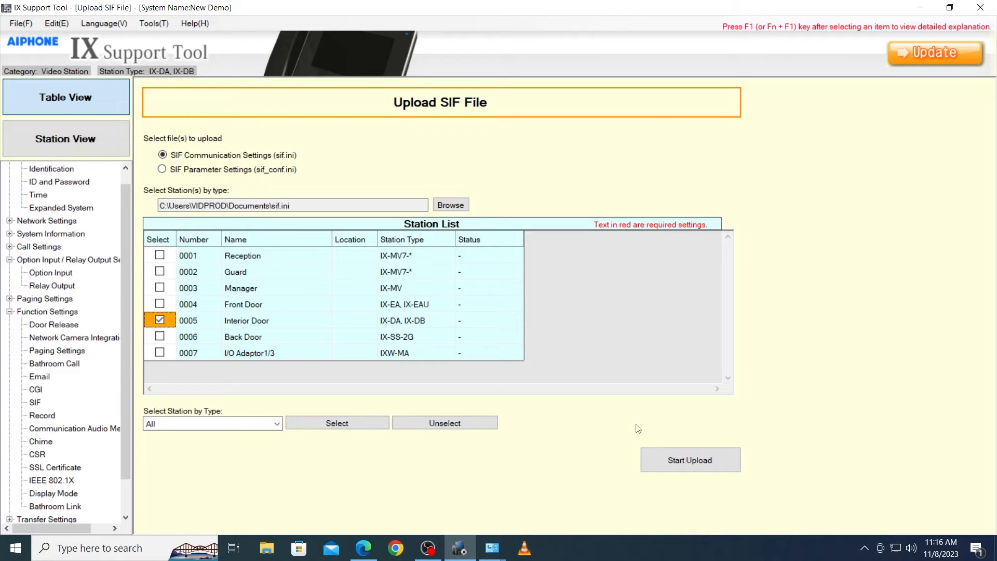
{"action": "left_click", "coordinate": [683, 459]}
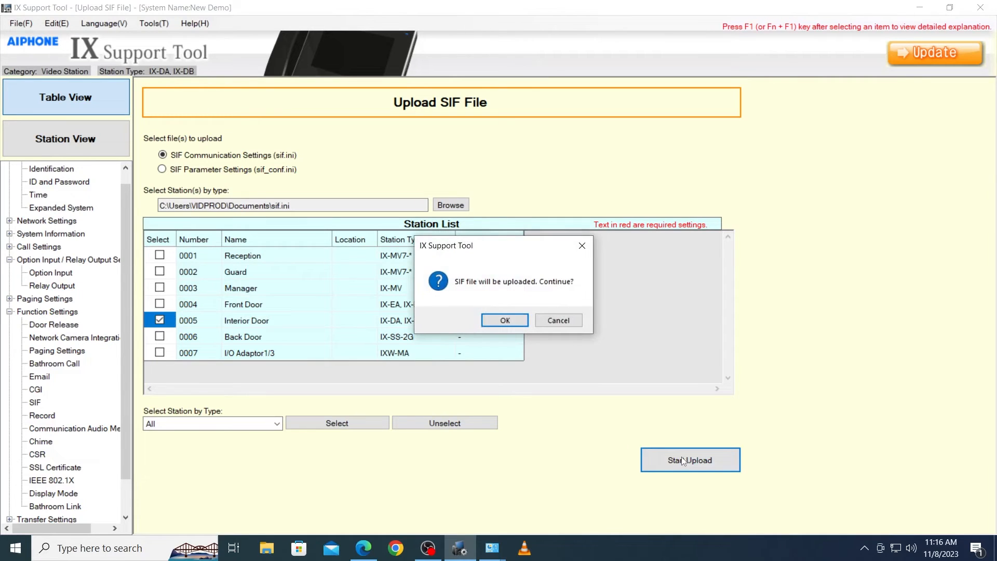
{"action": "left_click", "coordinate": [496, 322]}
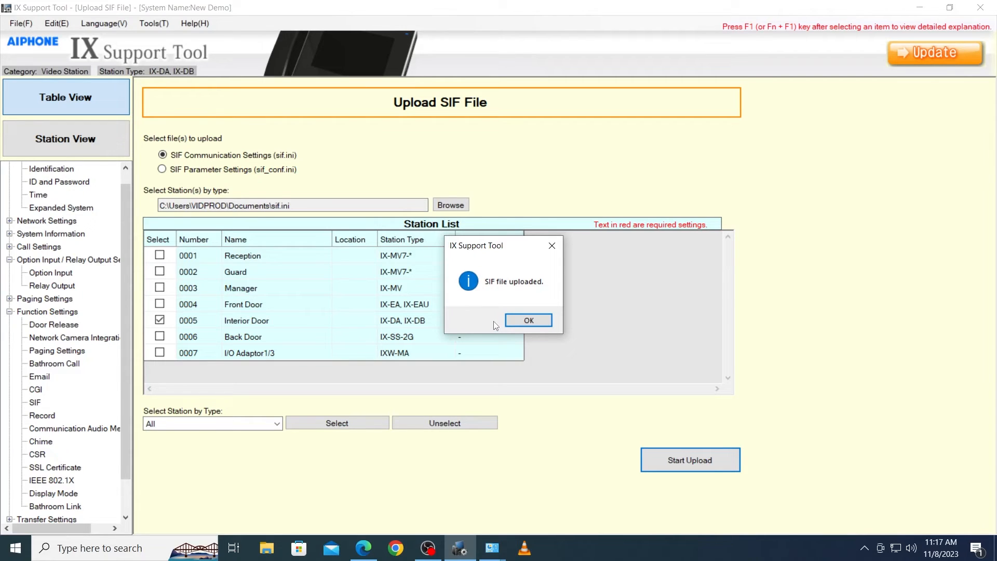
{"action": "left_click", "coordinate": [527, 320]}
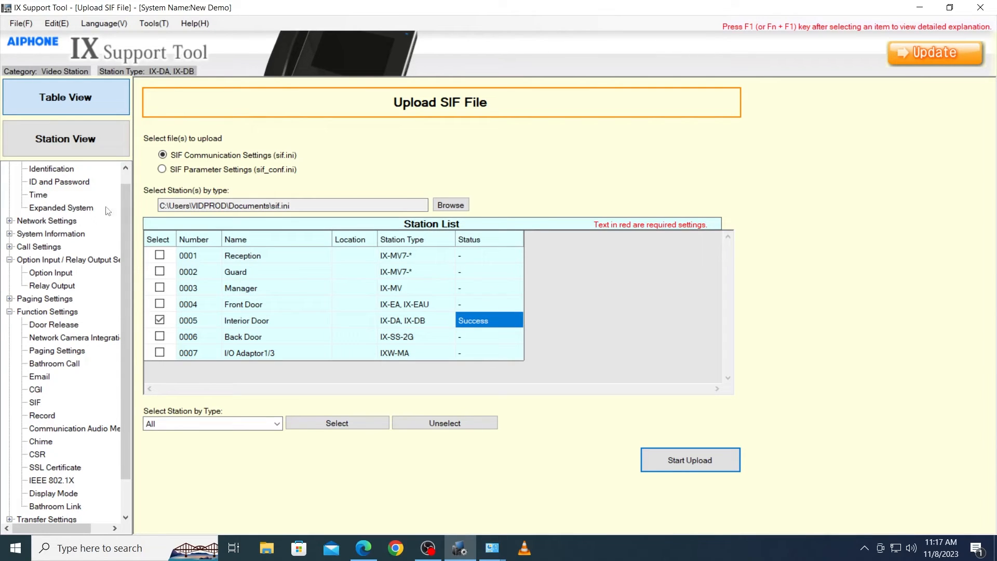
- Set the Relay Output 4 function of station 0007 I/O Adaptor1/3 to Contact Change SIF Event
{"action": "left_click", "coordinate": [65, 285]}
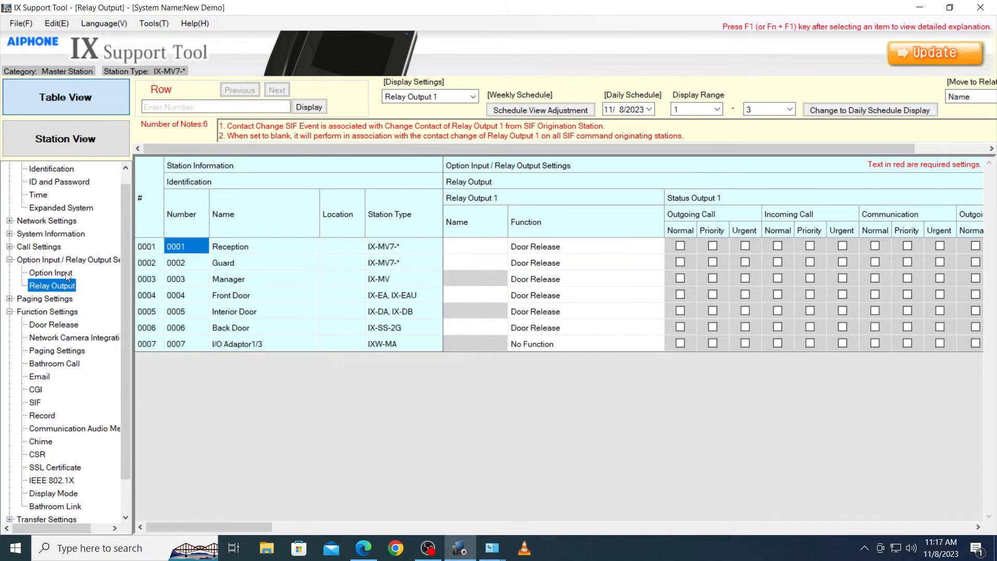
{"action": "left_click", "coordinate": [459, 96]}
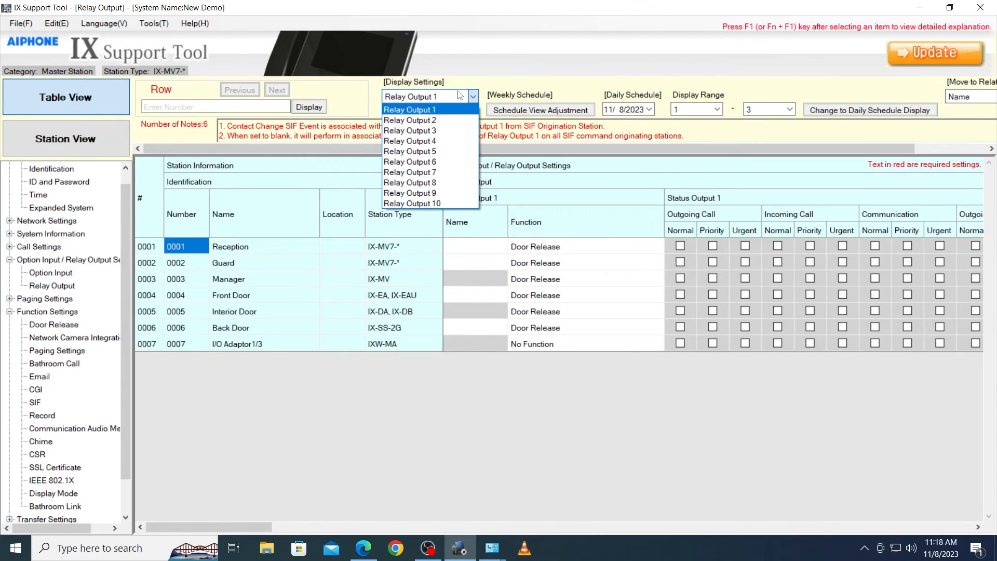
{"action": "left_click", "coordinate": [443, 140]}
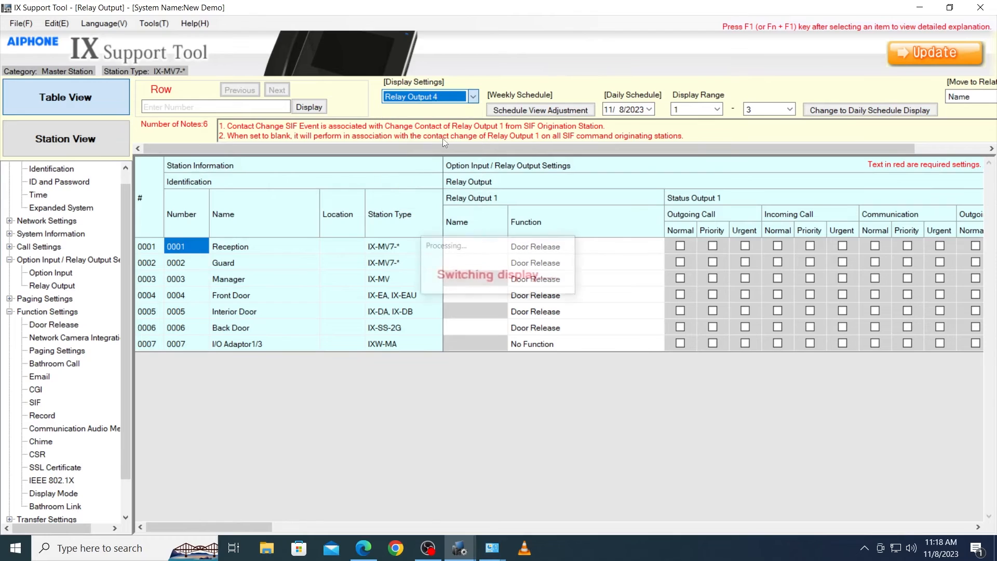
{"action": "left_click", "coordinate": [519, 347]}
{"action": "left_click", "coordinate": [518, 346]}
{"action": "left_click", "coordinate": [520, 394]}
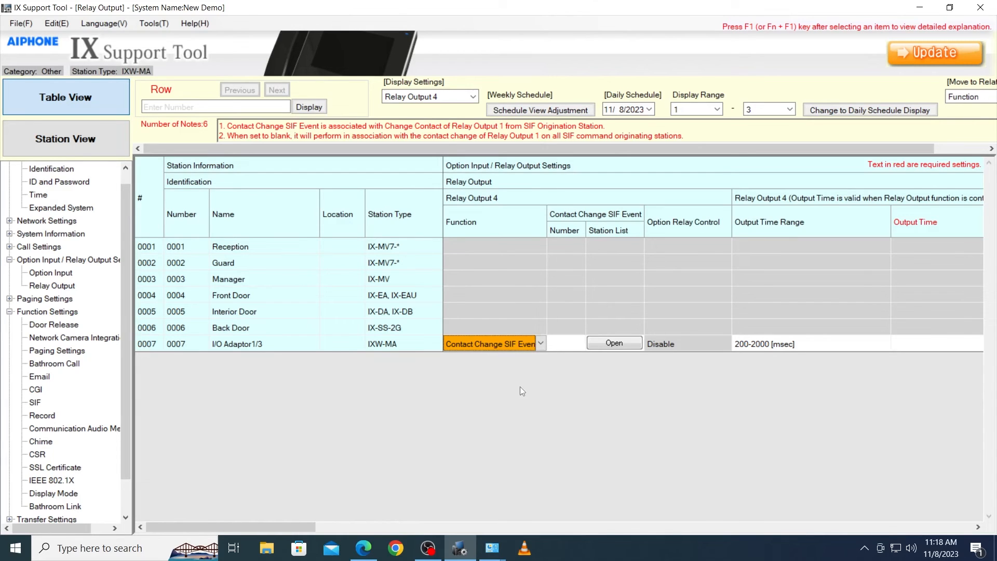
- Assign station 0005 Interior Door to the adaptor's Relay Output 4 Contact Change SIF Event and save the settings
{"action": "left_click", "coordinate": [598, 344]}
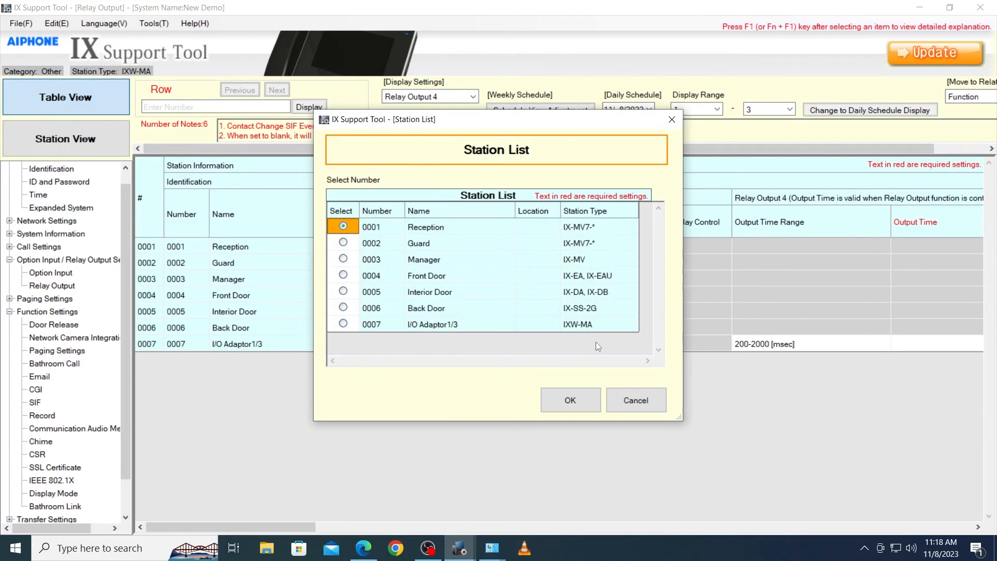
{"action": "left_click", "coordinate": [428, 292]}
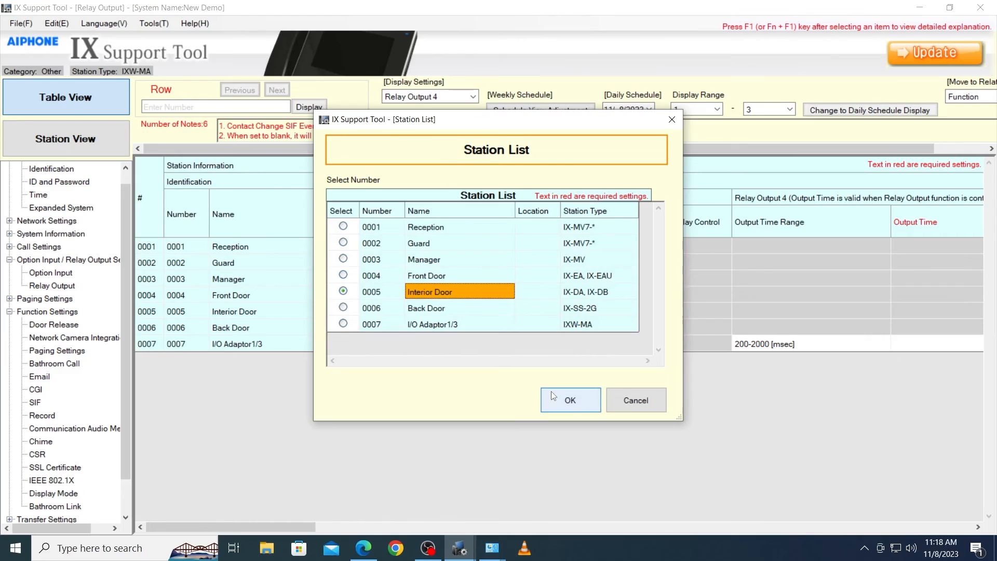
{"action": "left_click", "coordinate": [570, 400]}
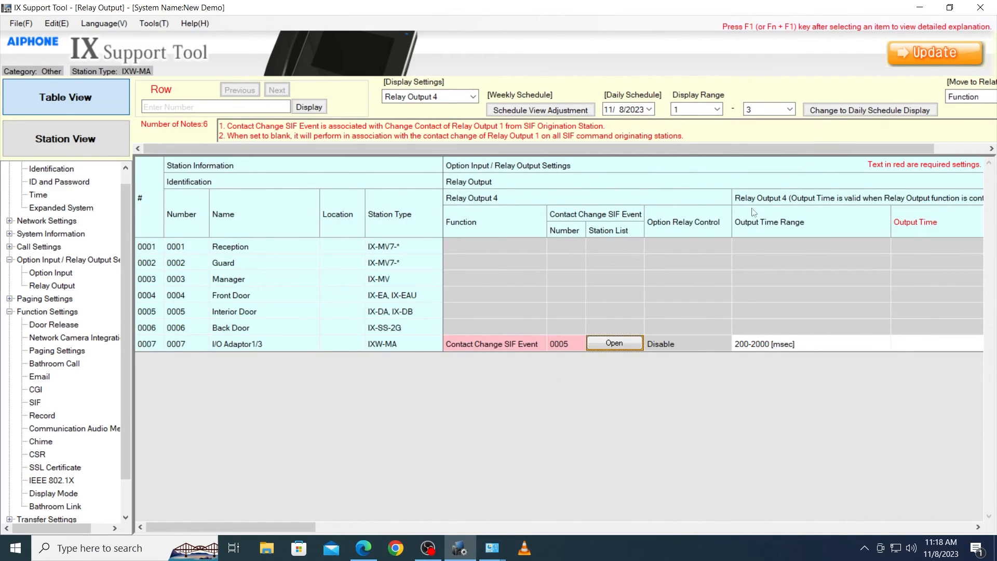
{"action": "left_click", "coordinate": [918, 52]}
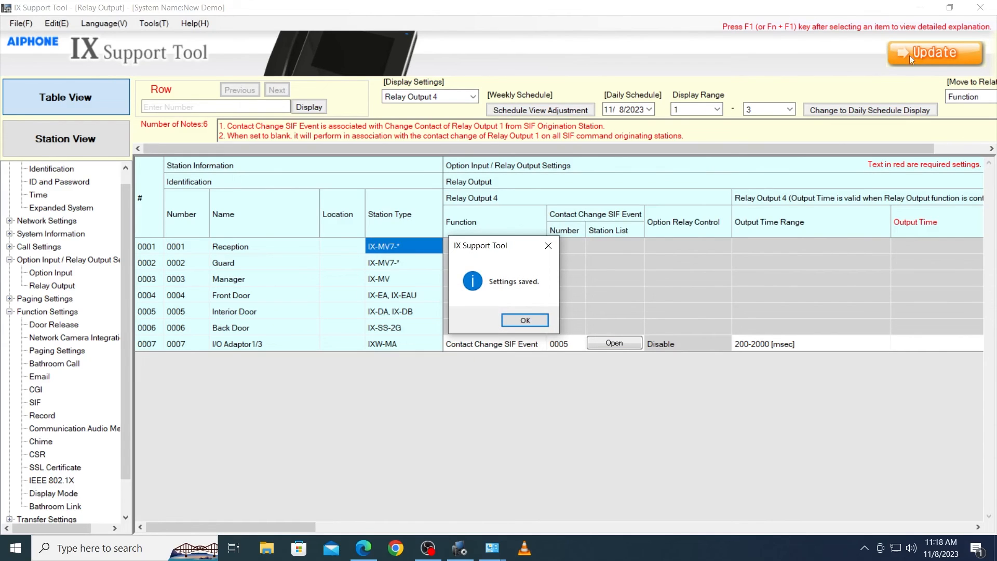
{"action": "left_click", "coordinate": [526, 318]}
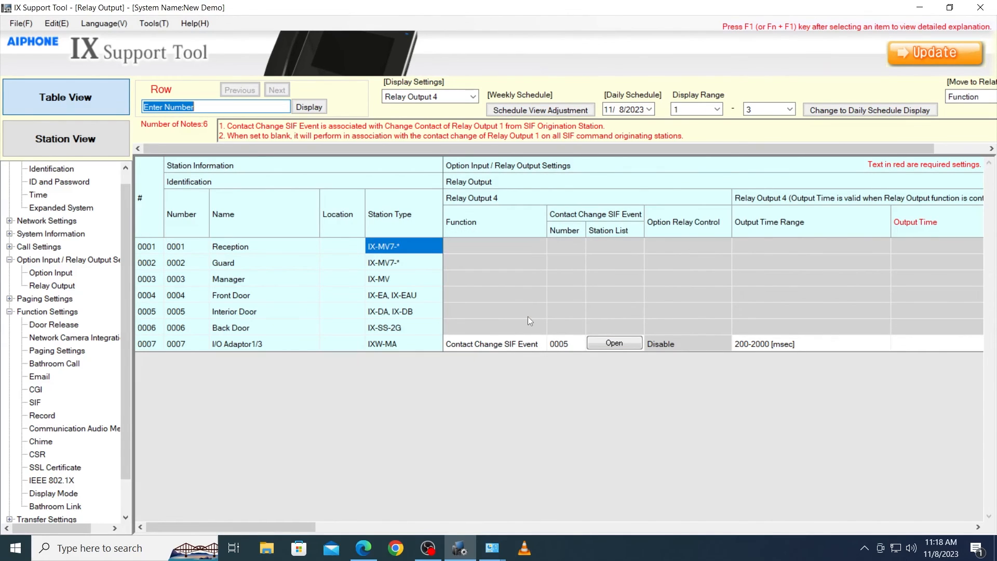
- Upload the settings file to all stations in the system
{"action": "left_click", "coordinate": [24, 24]}
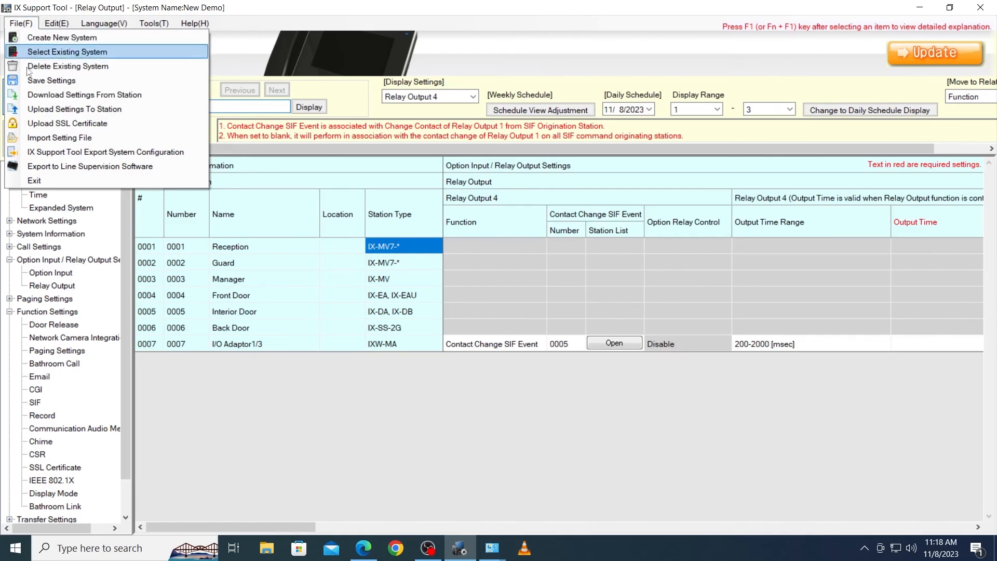
{"action": "left_click", "coordinate": [35, 106]}
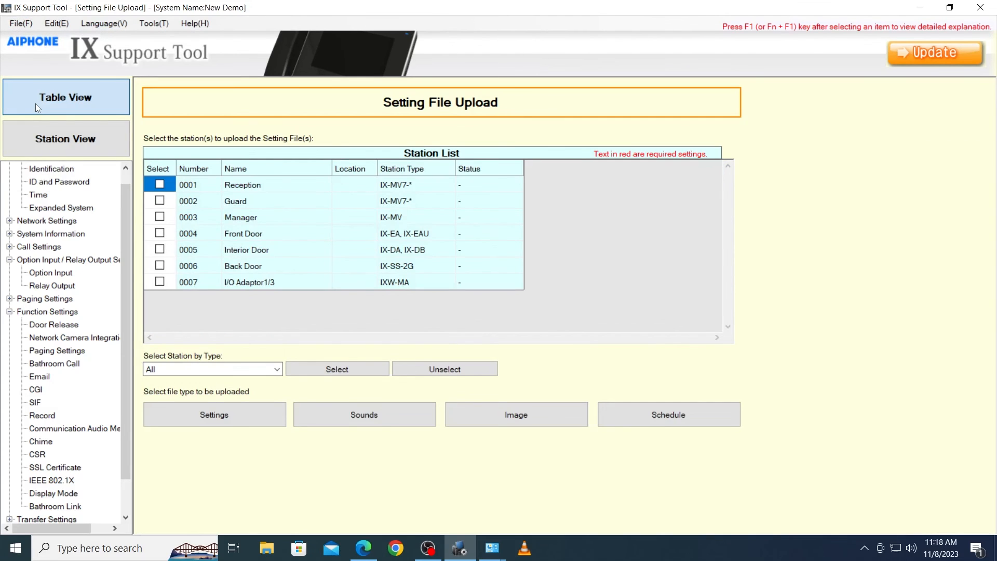
{"action": "left_click", "coordinate": [333, 368]}
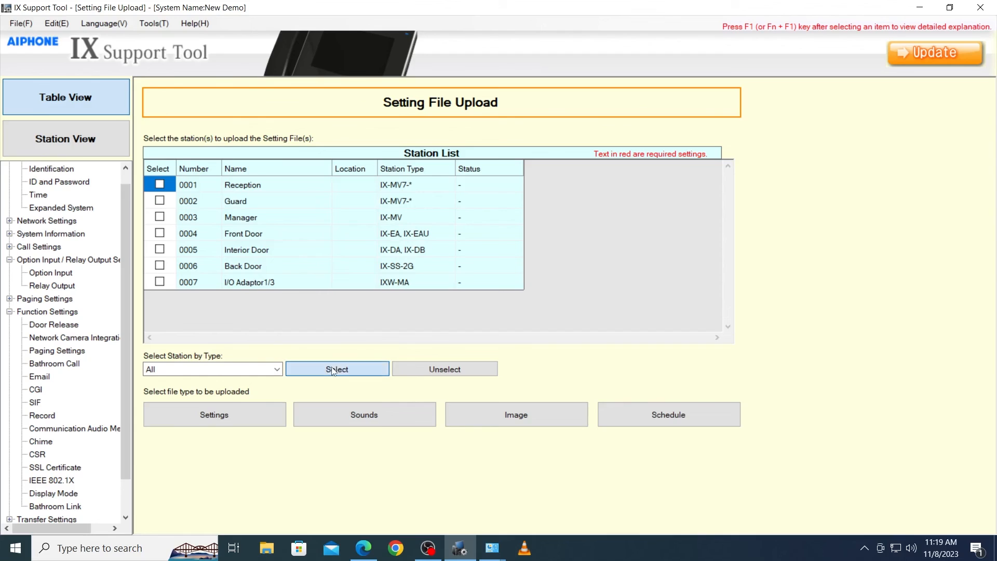
{"action": "left_click", "coordinate": [262, 404]}
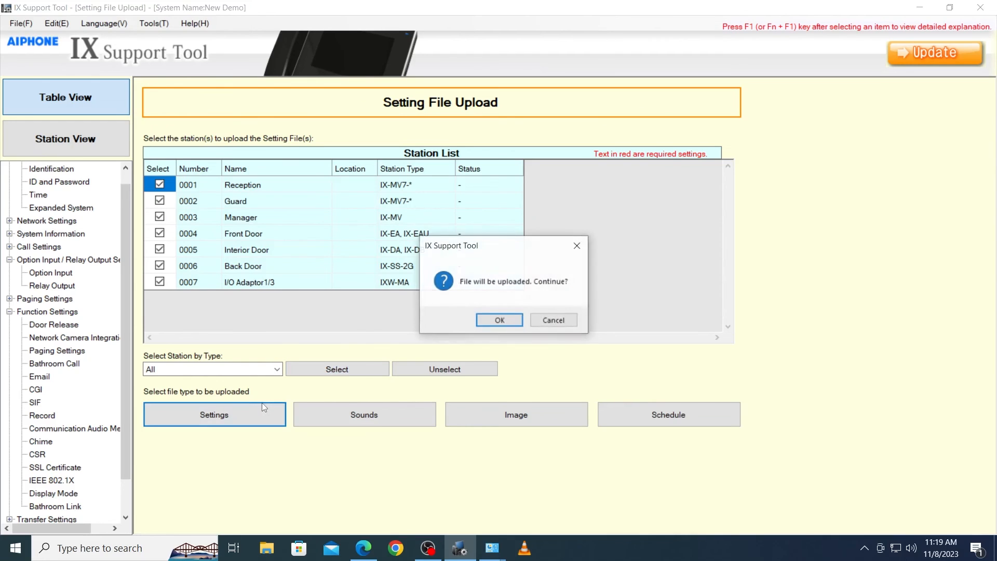
{"action": "left_click", "coordinate": [512, 319]}
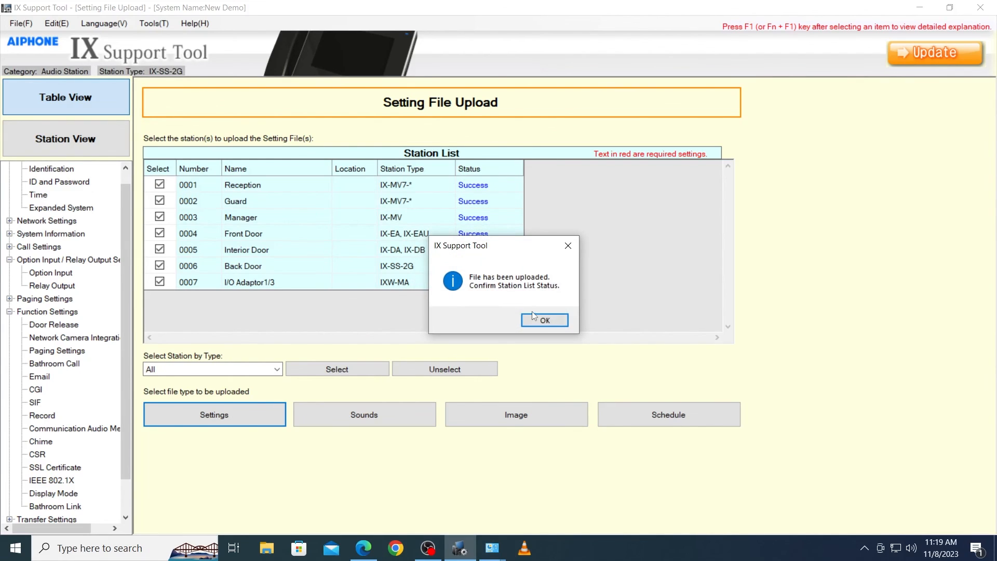
{"action": "key", "text": "Return"}
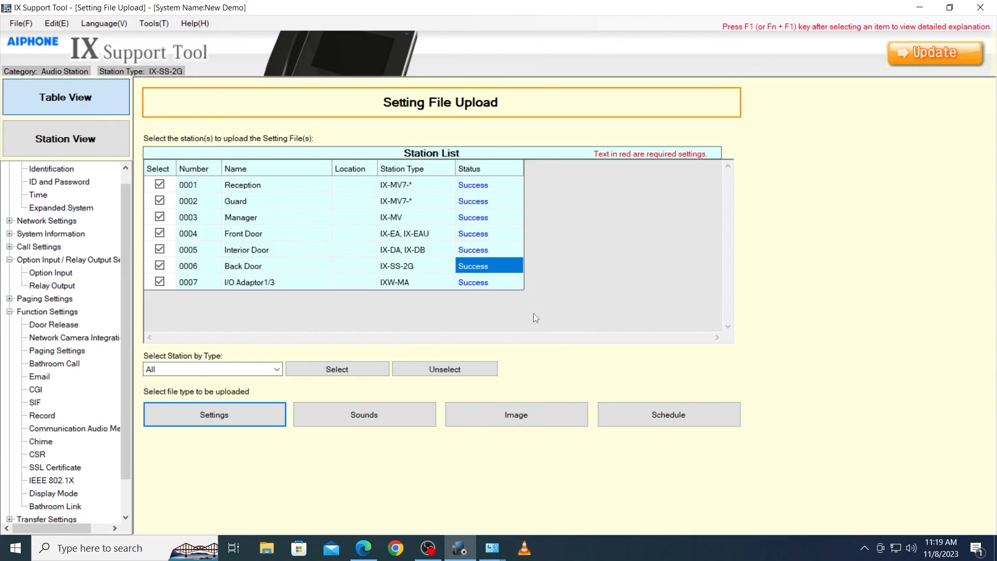